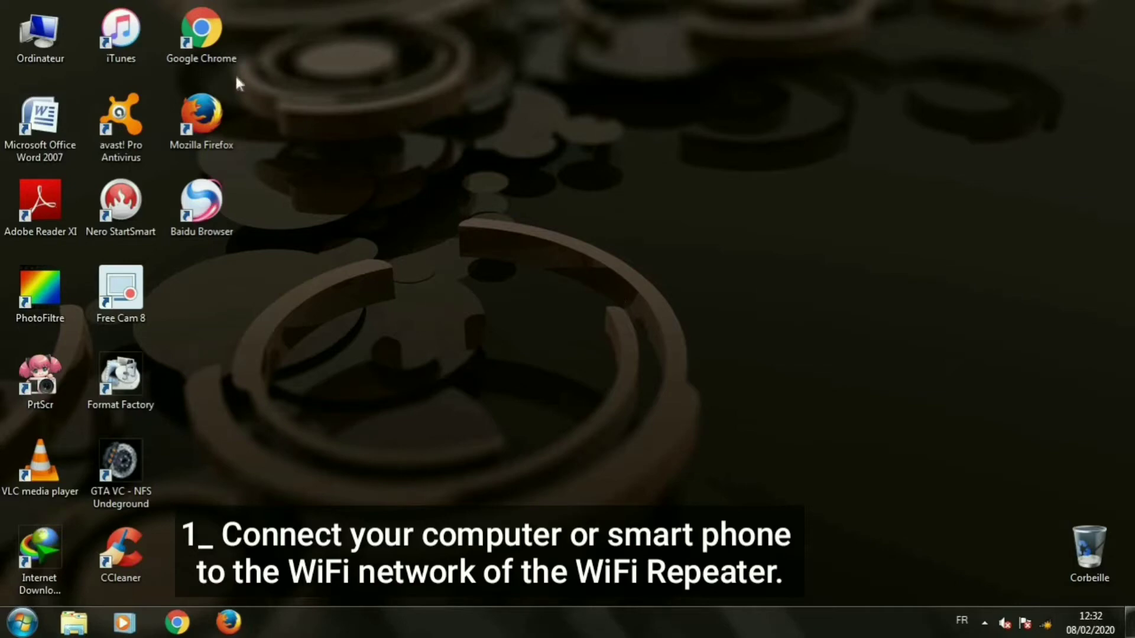
Connect the PC to the WiFi-Repeater wireless network from the Windows tray network list.
left_click(1046, 624)
left_click(1000, 426)
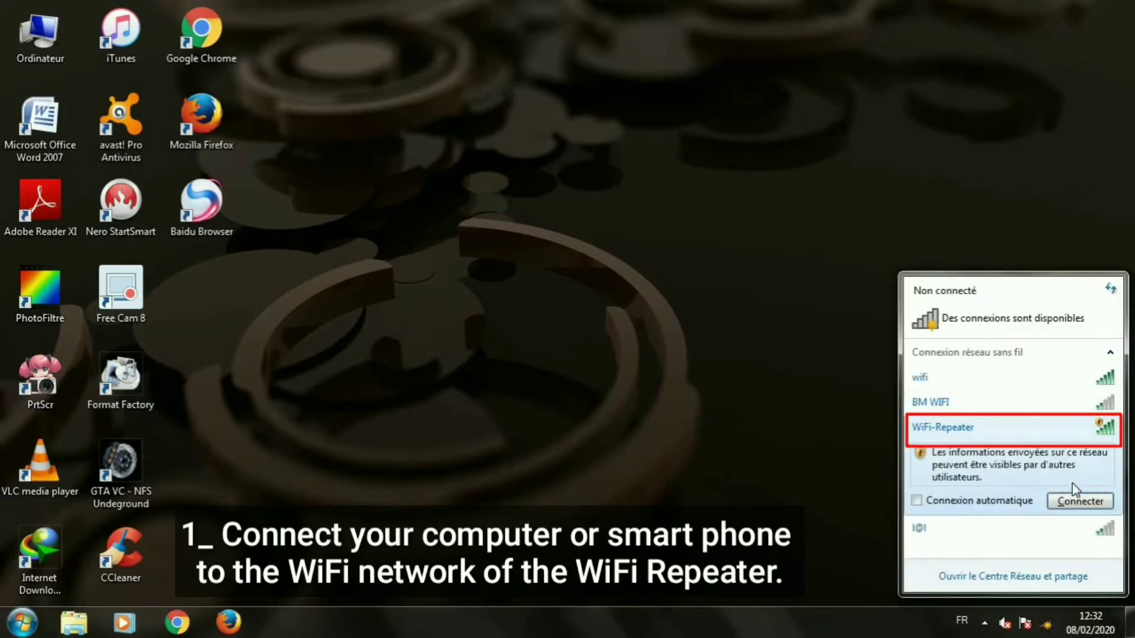
left_click(1075, 504)
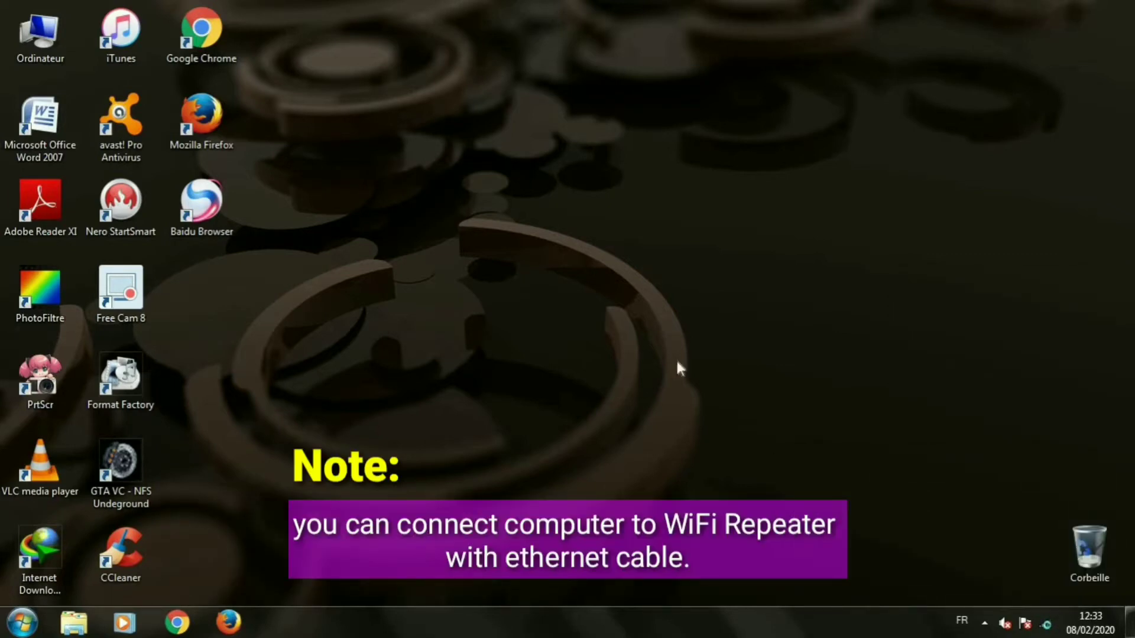
Launch Chrome maximized and load the repeater's address 192.168.10.1.
double_click(188, 31)
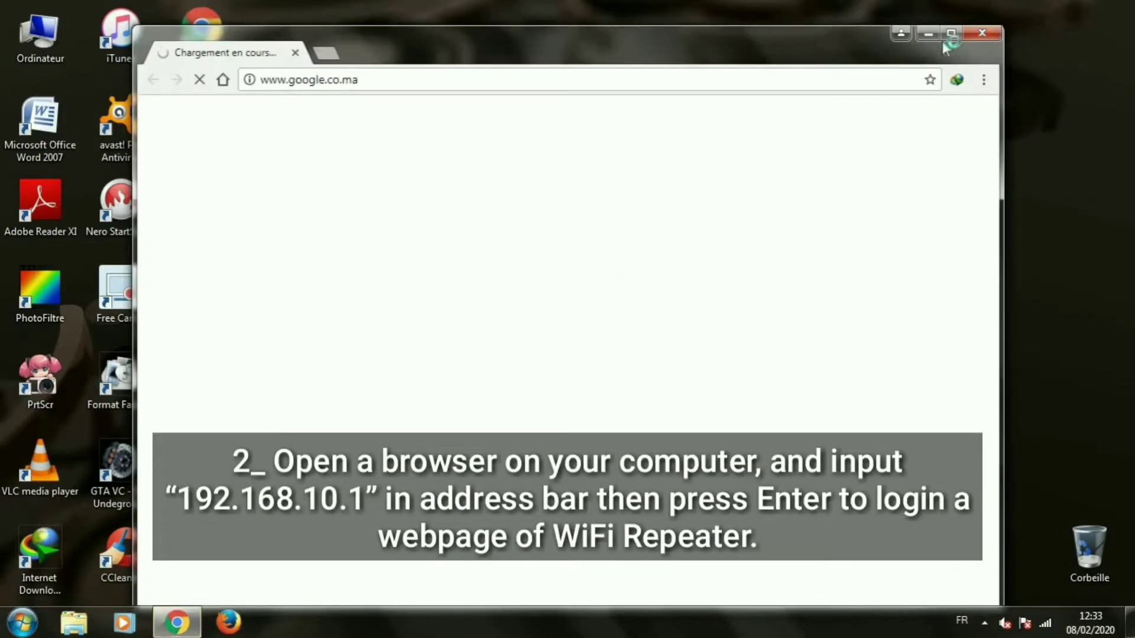
left_click(950, 33)
left_click(238, 41)
type("192.")
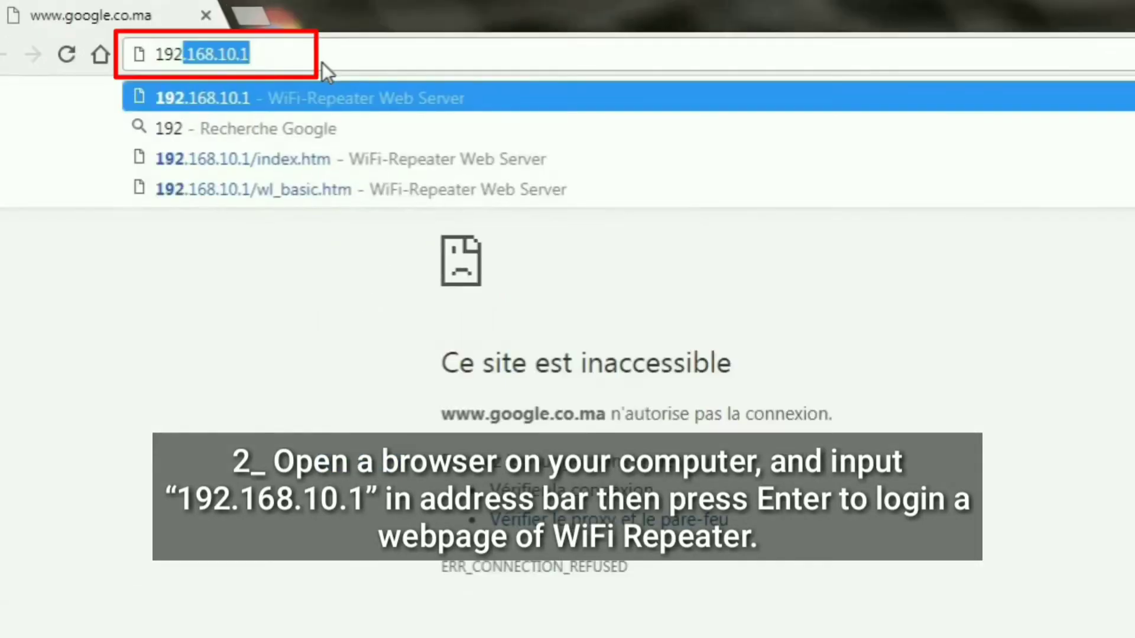
type("168.10")
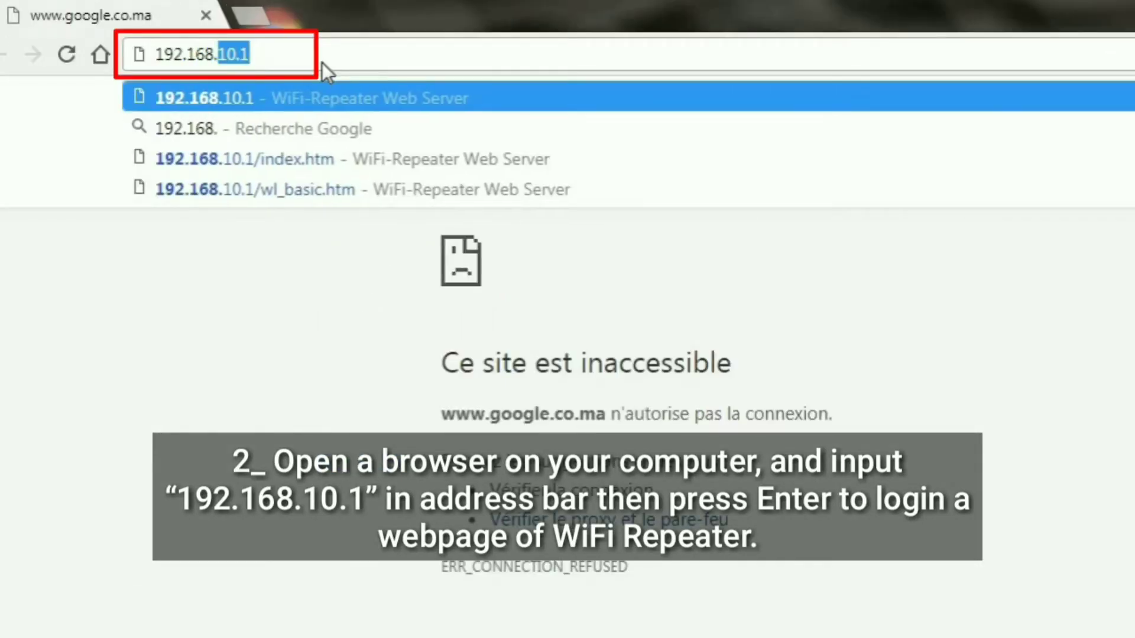
type(".1")
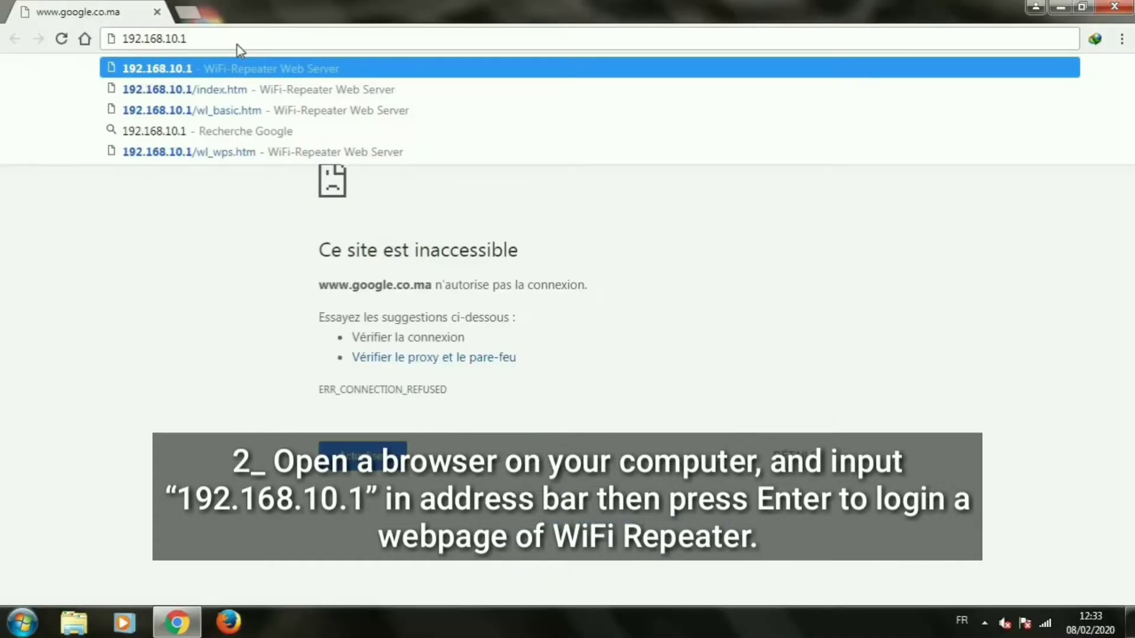
key("Return")
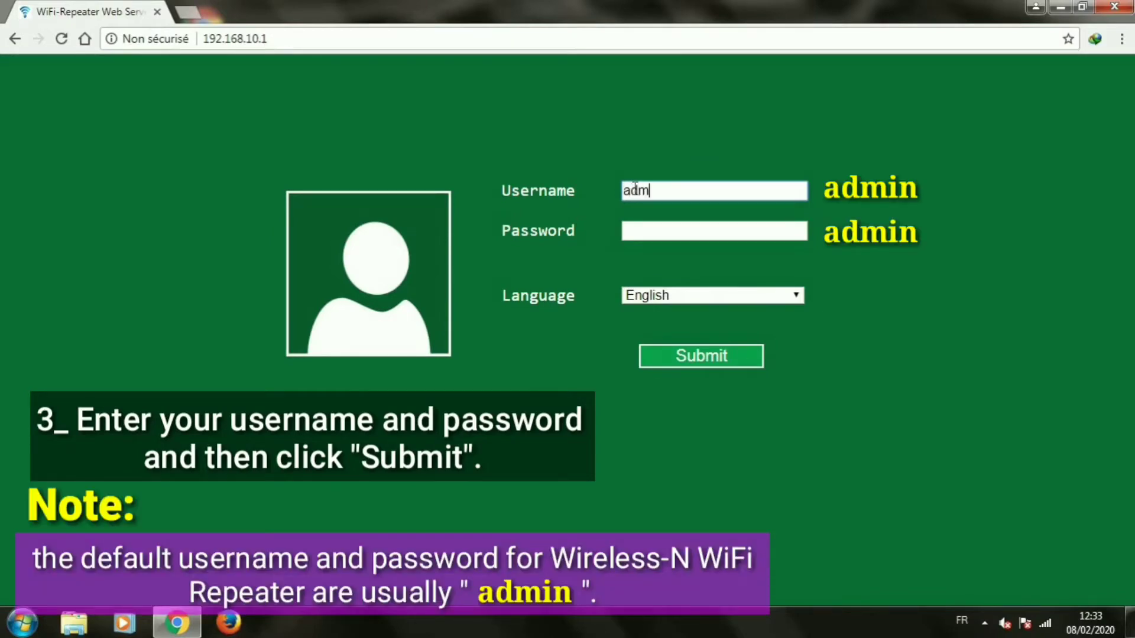
Log in to the repeater with the default admin username and password.
type("n")
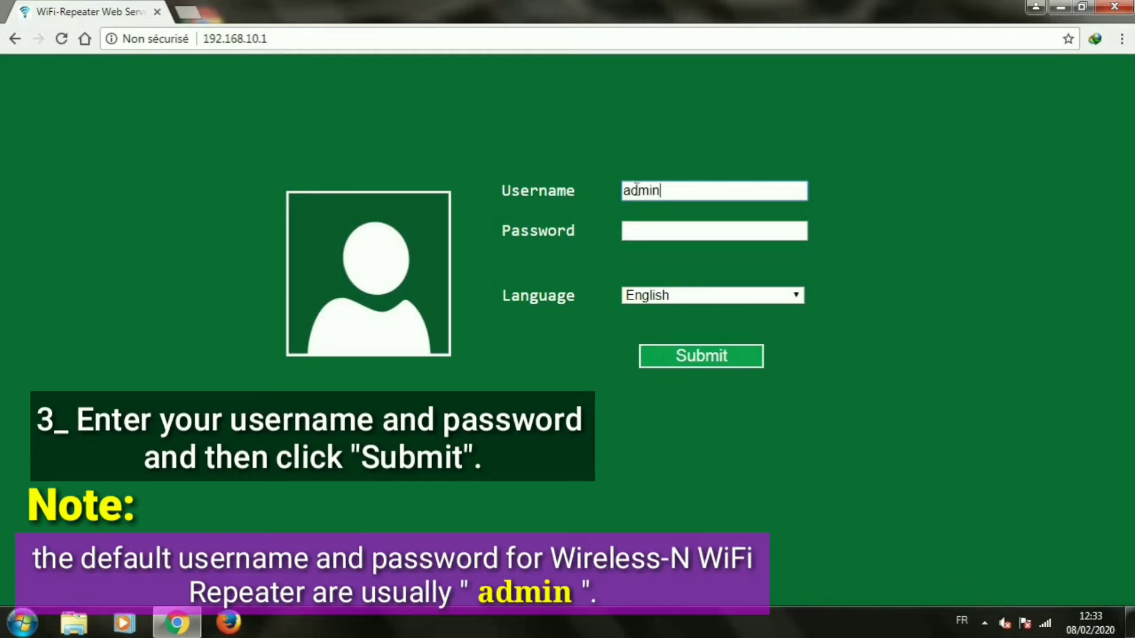
left_click(661, 234)
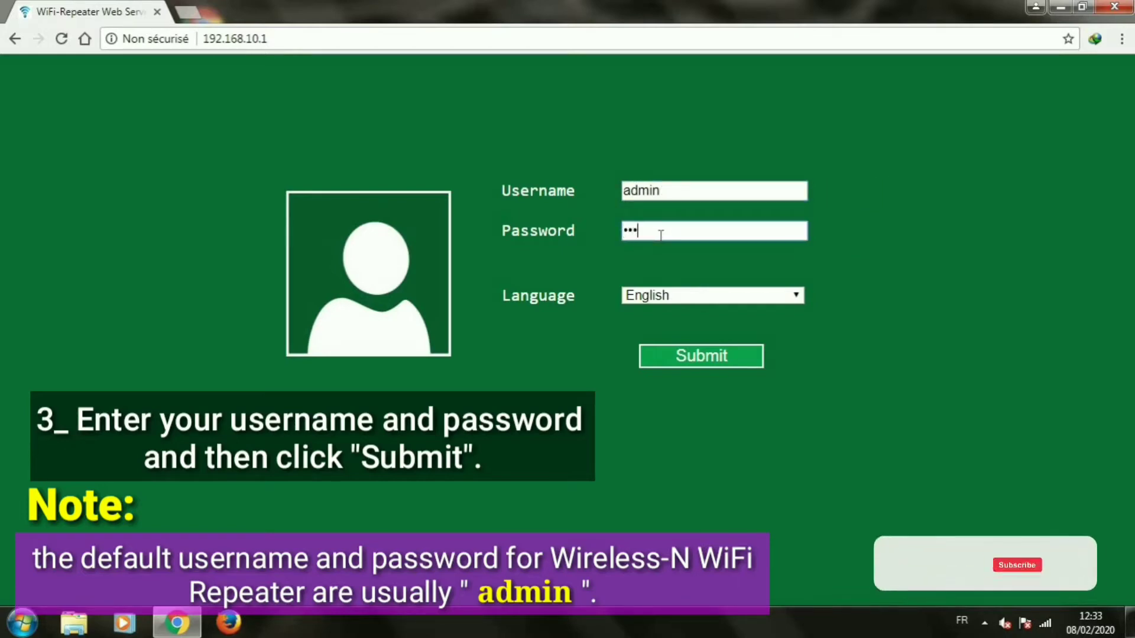
key("Return")
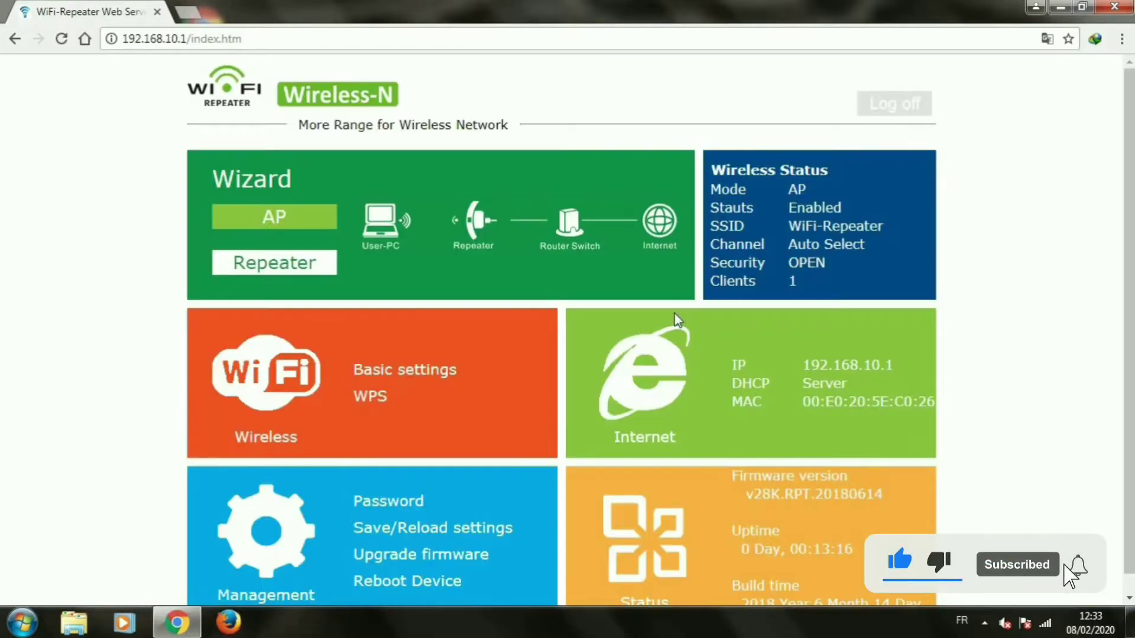
scroll(671, 363, "down", 1)
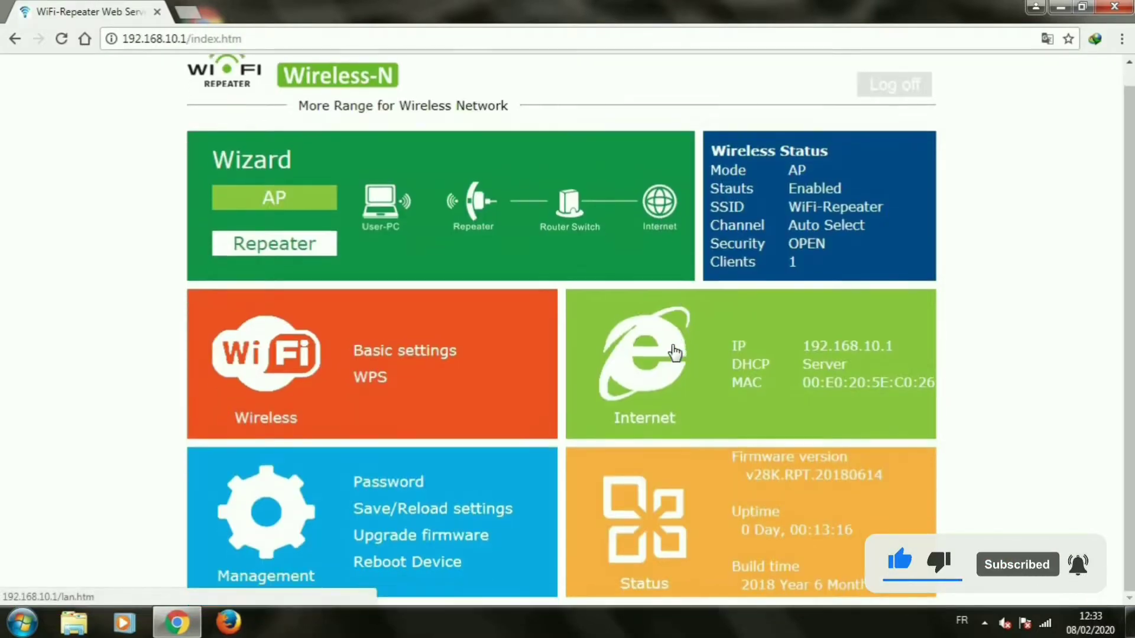
left_click(383, 359)
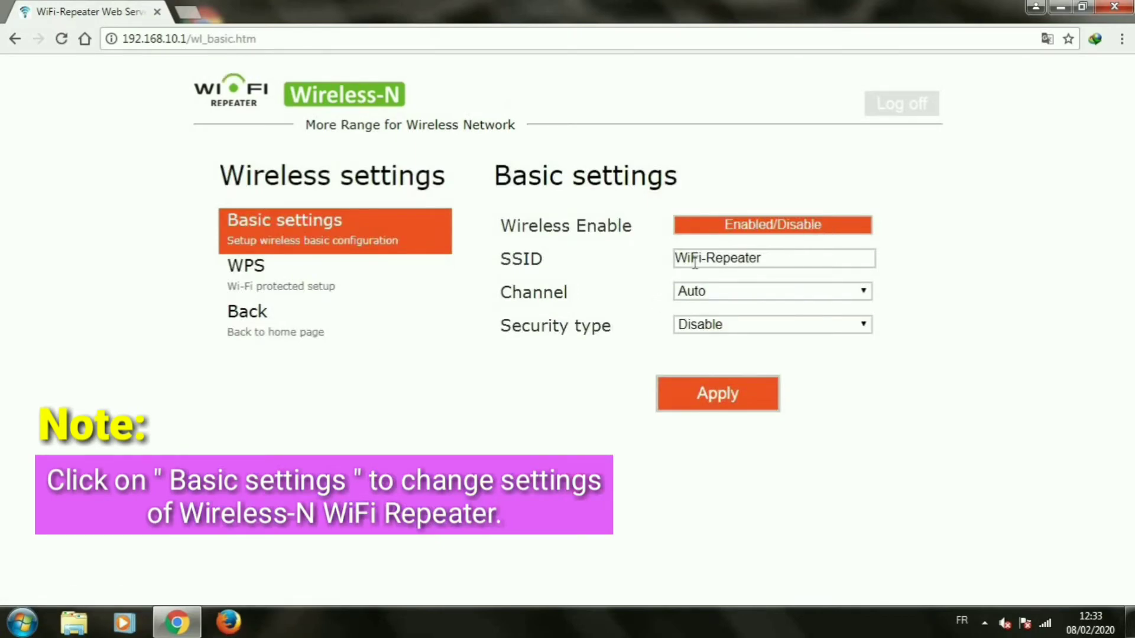
left_click(331, 286)
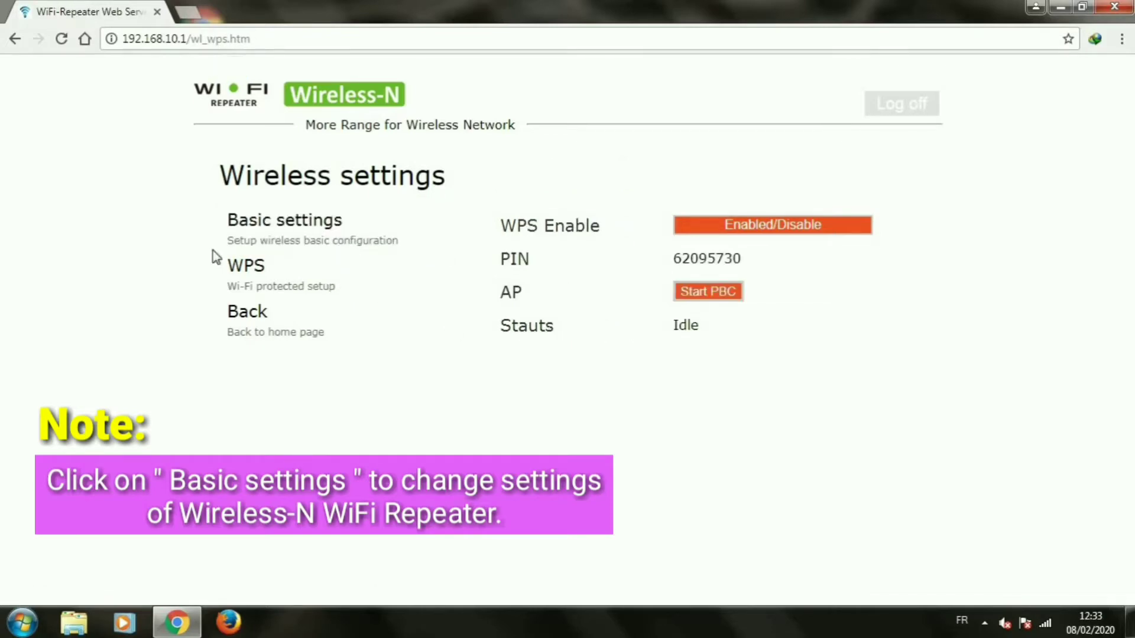
left_click(14, 39)
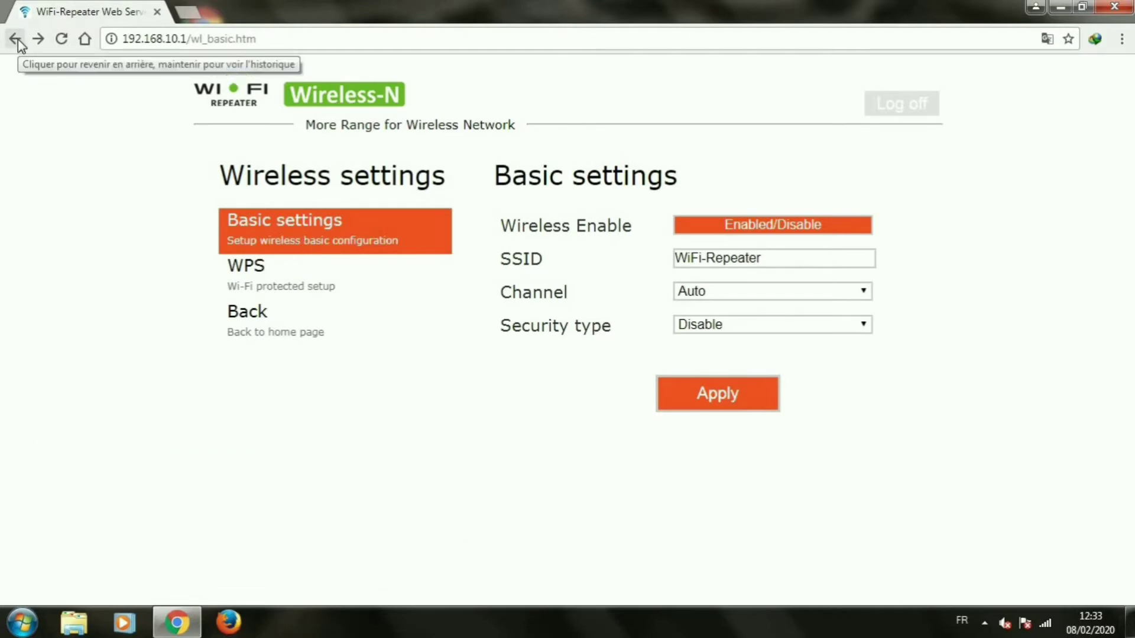
left_click(16, 39)
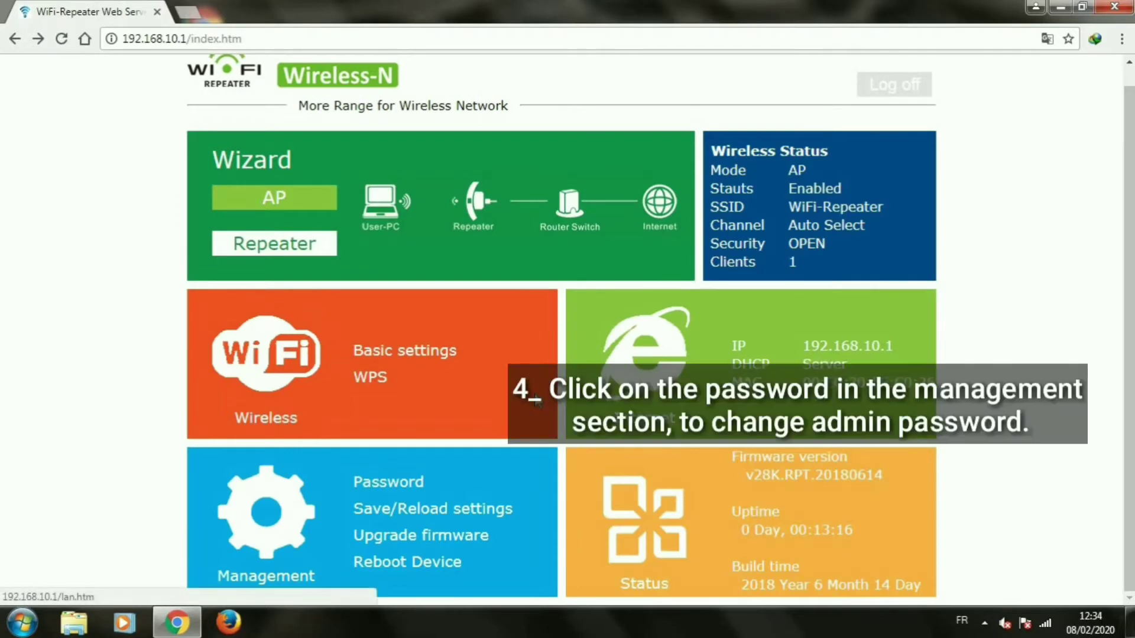
On the Management Password page, give user admin a new password, entered twice, and apply.
left_click(383, 481)
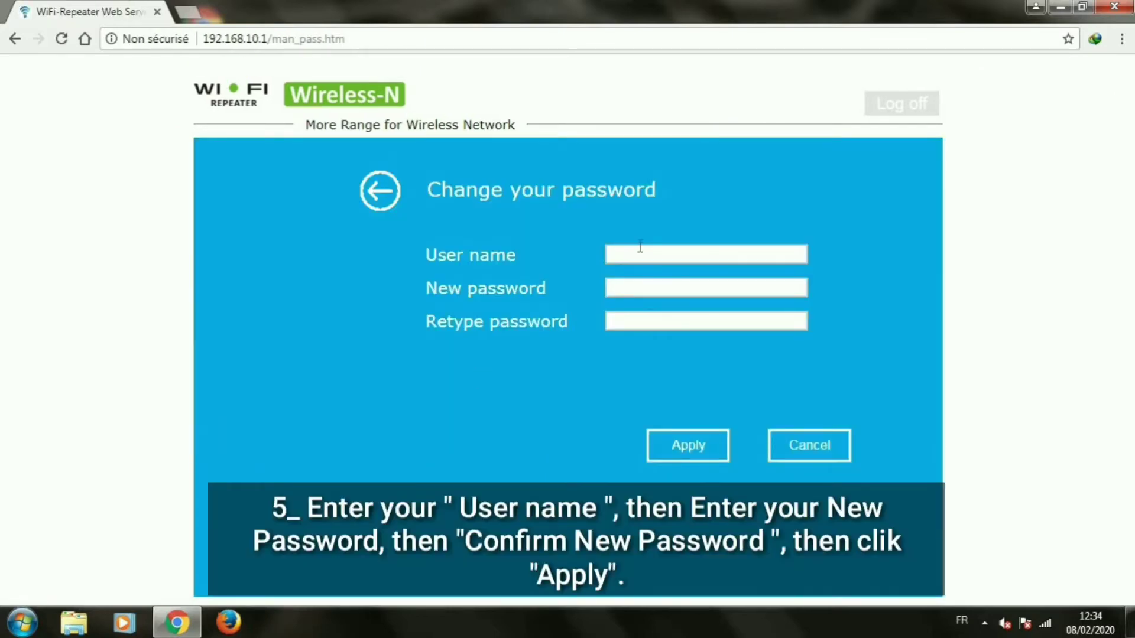
left_click(640, 247)
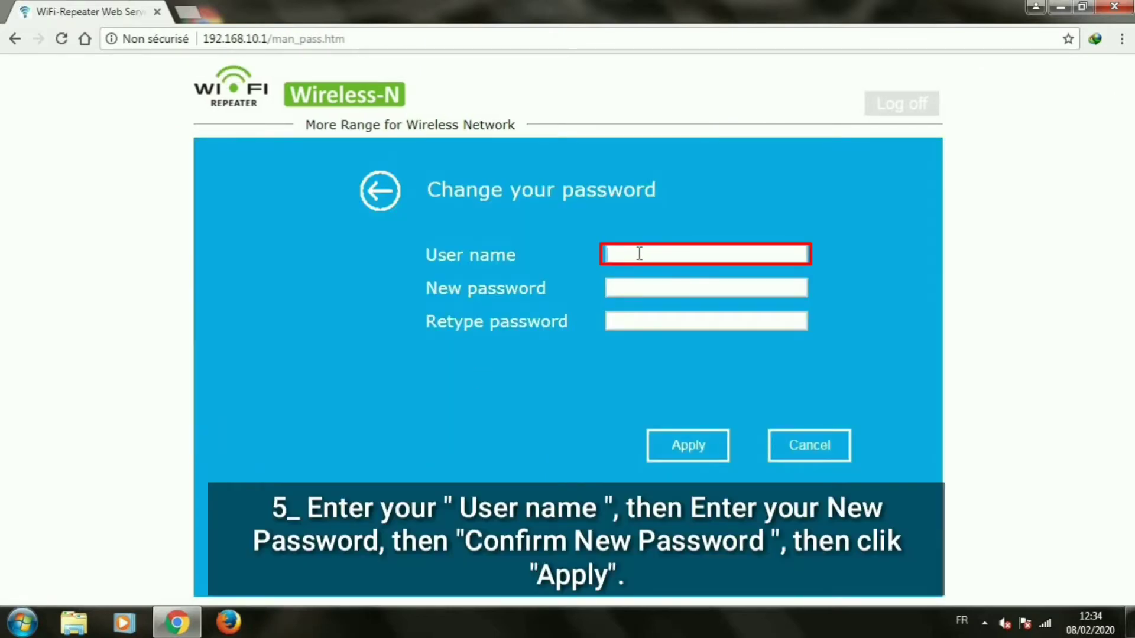
left_click(625, 293)
type("••")
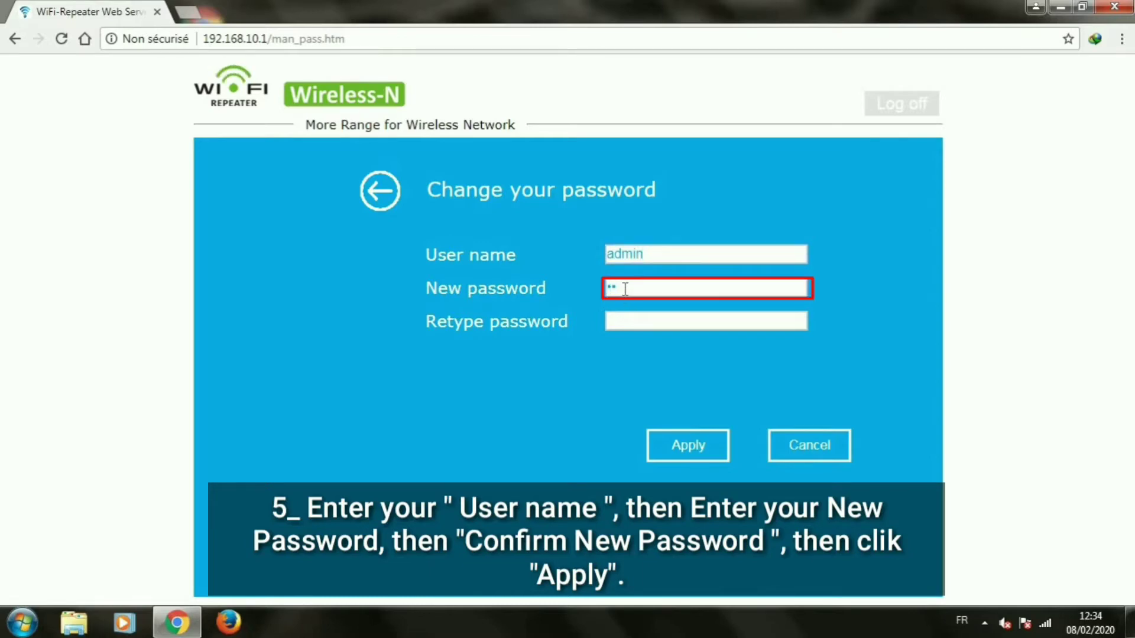
type("••")
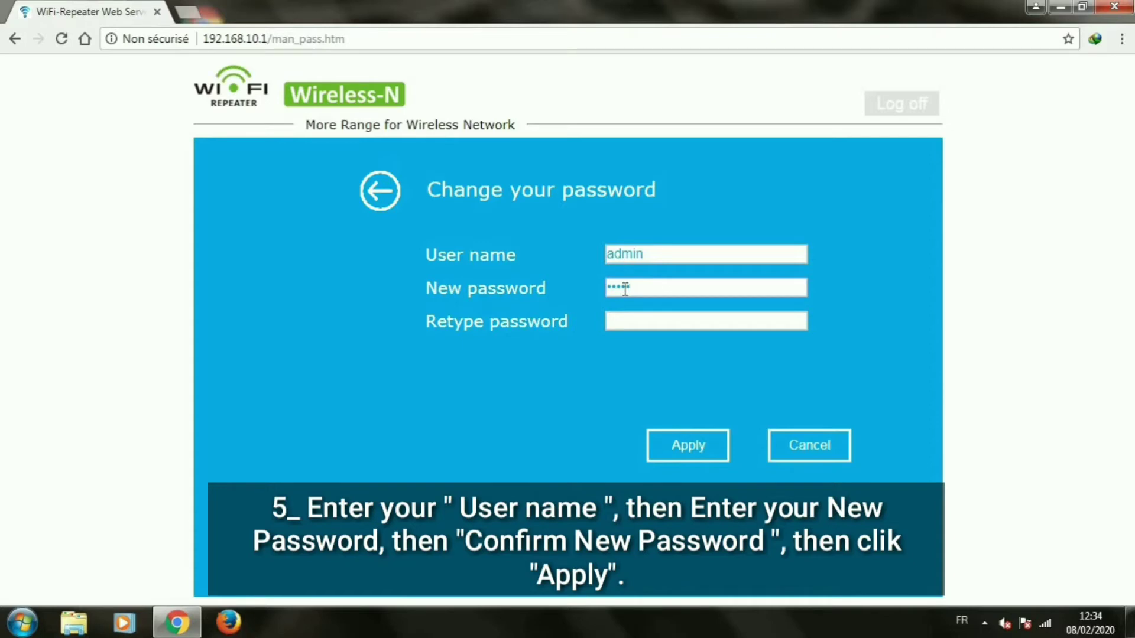
type("••••")
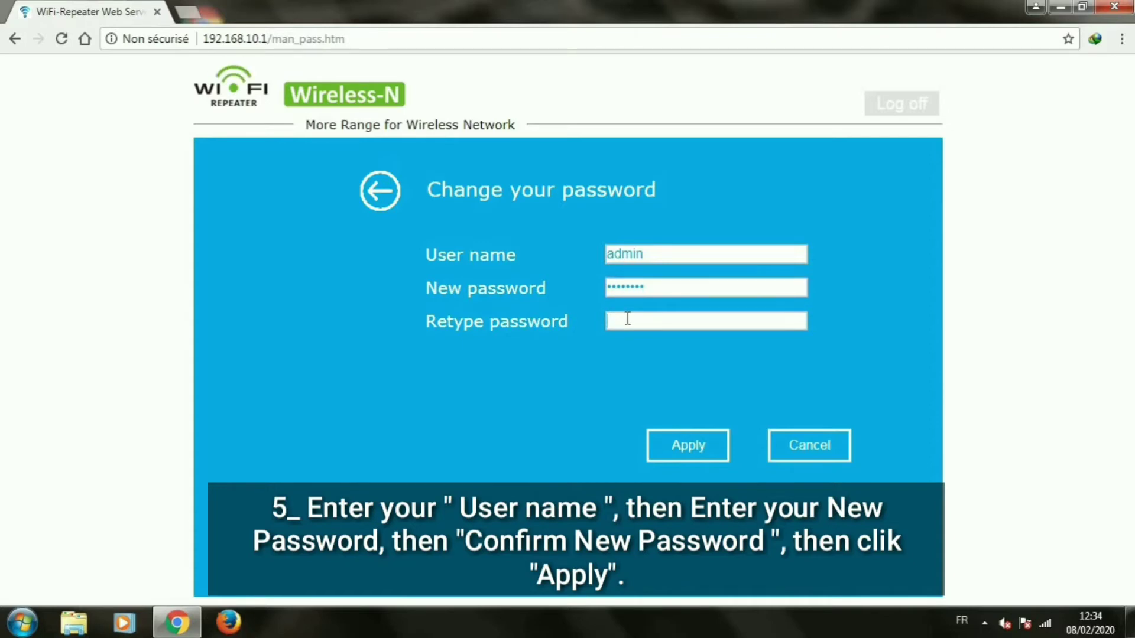
left_click(627, 320)
type("••••••••")
left_click(701, 449)
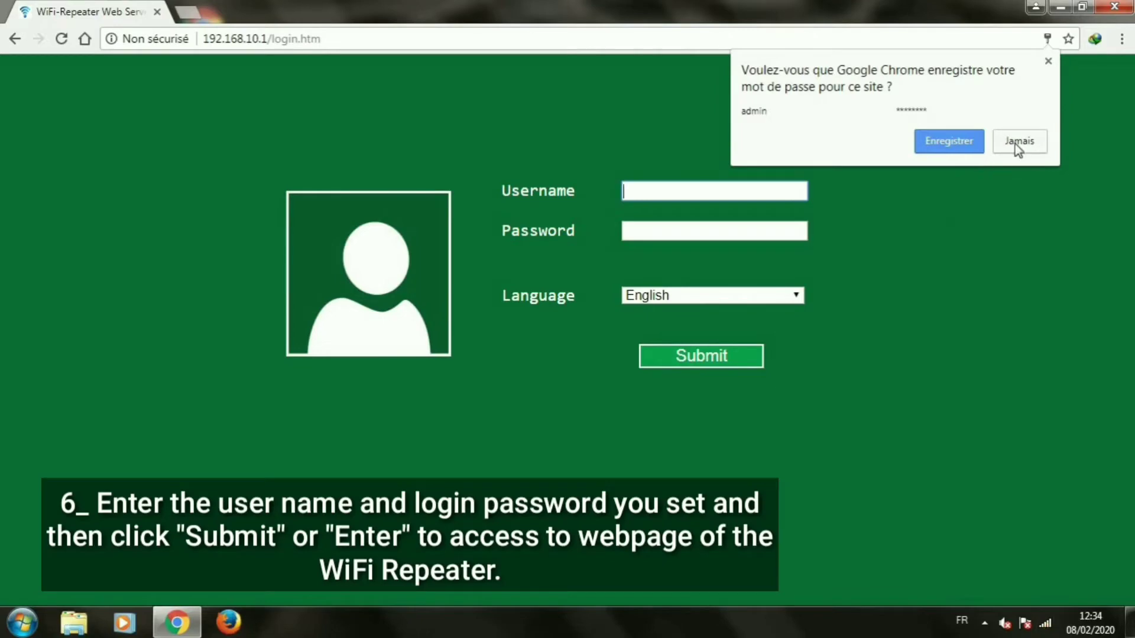
Decline Chrome's password saving, then log back in as admin with the new password.
left_click(1016, 144)
left_click(1045, 622)
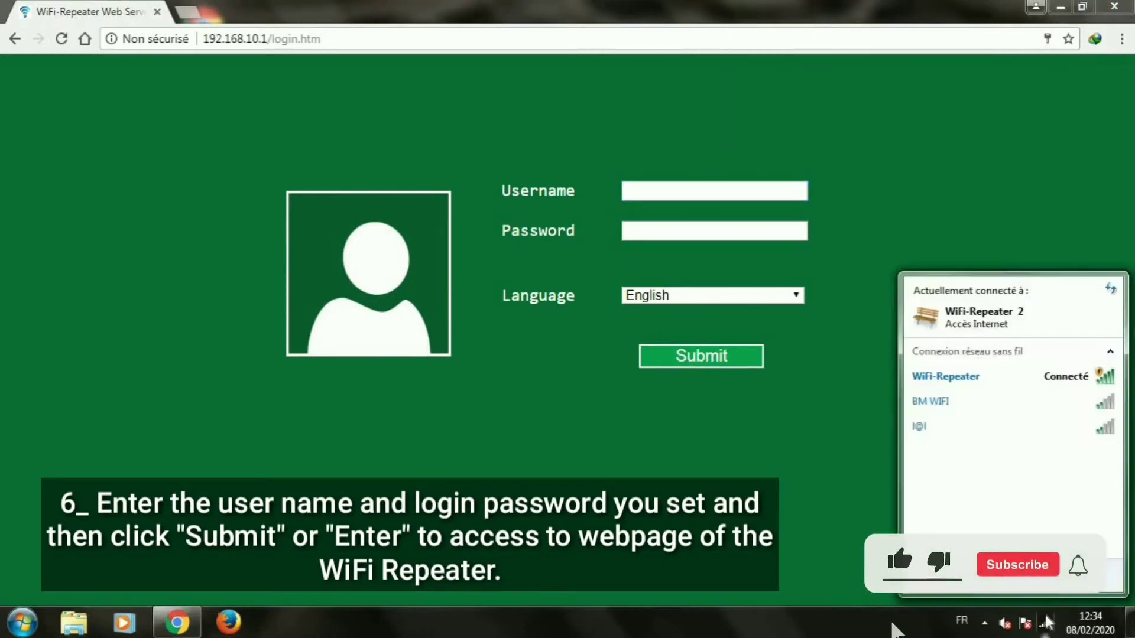
left_click(697, 197)
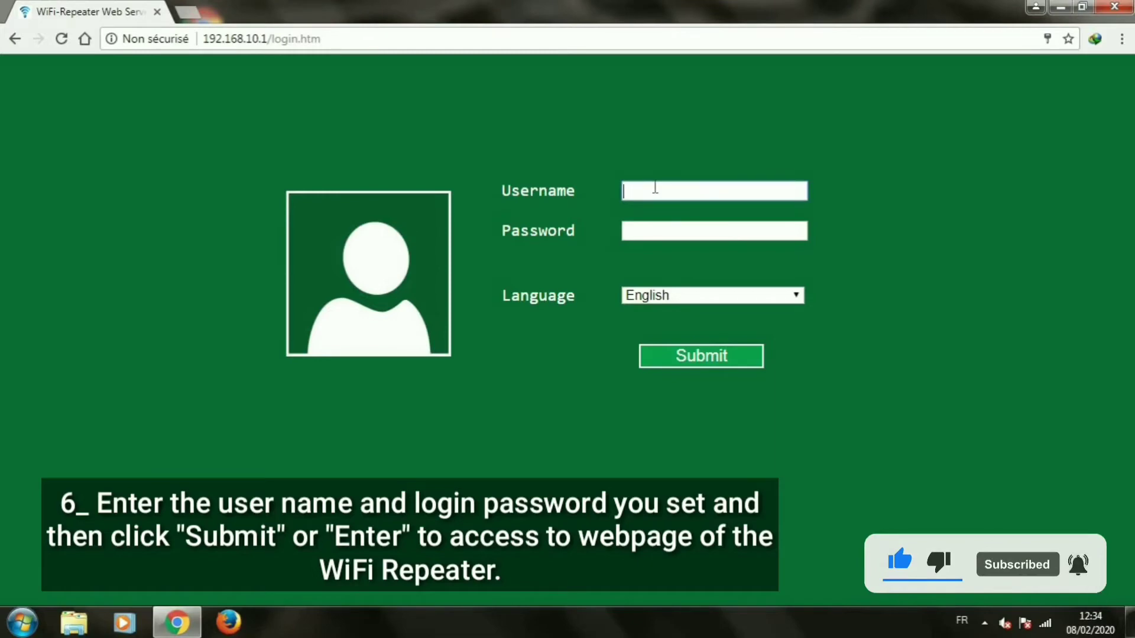
type("admin")
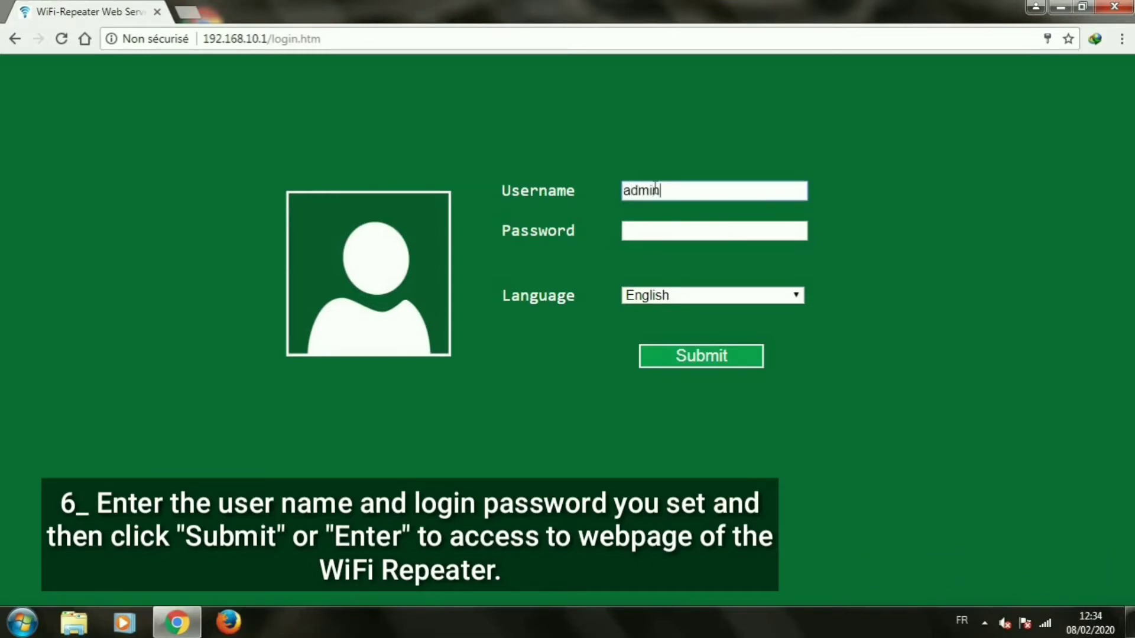
left_click(667, 233)
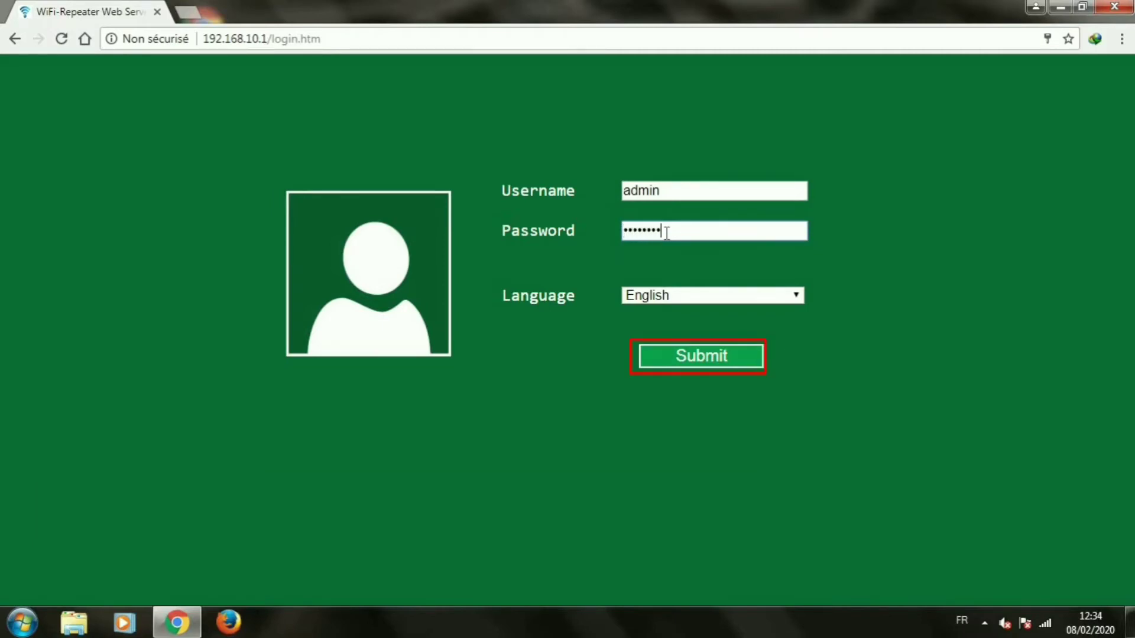
key("Return")
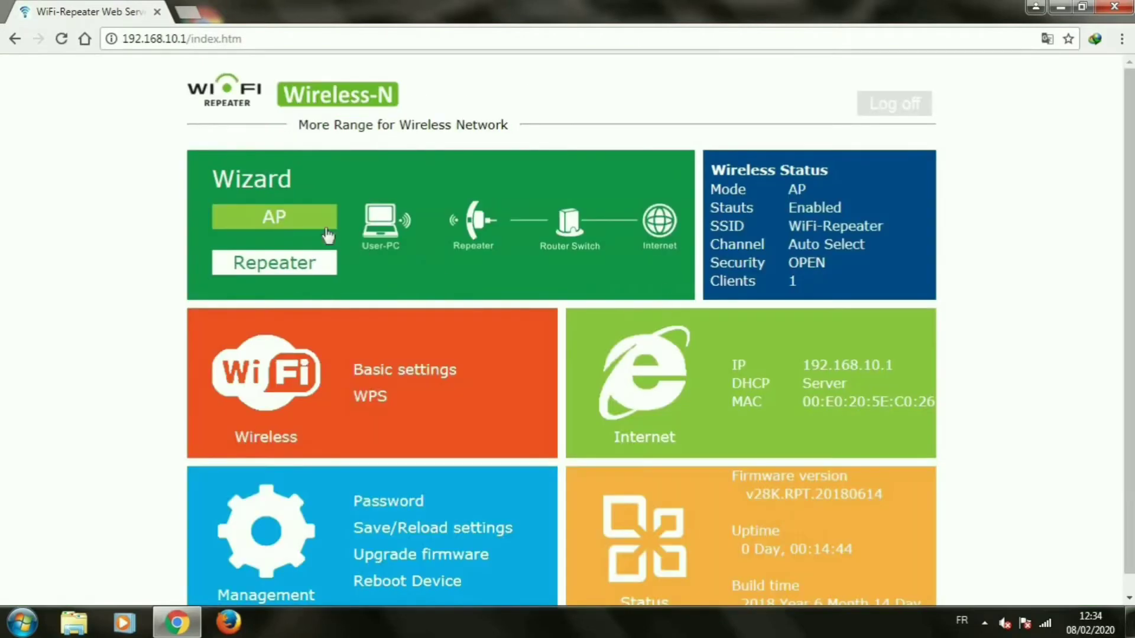
Start the Repeater wizard from the dashboard to scan nearby wireless networks.
scroll(375, 329, "down", 1)
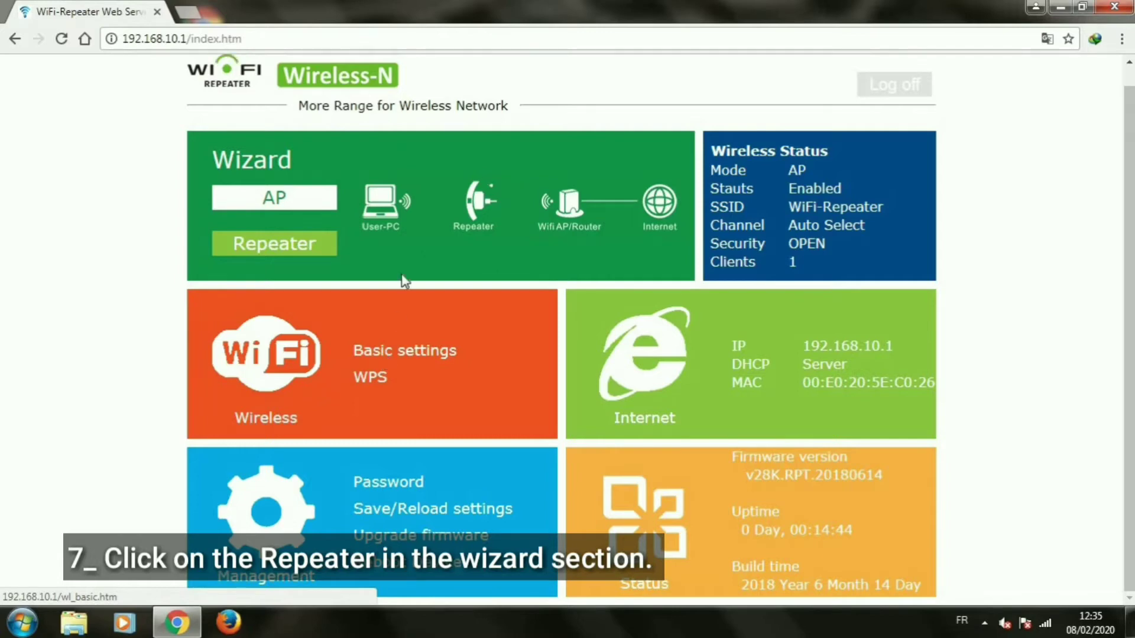
left_click(281, 242)
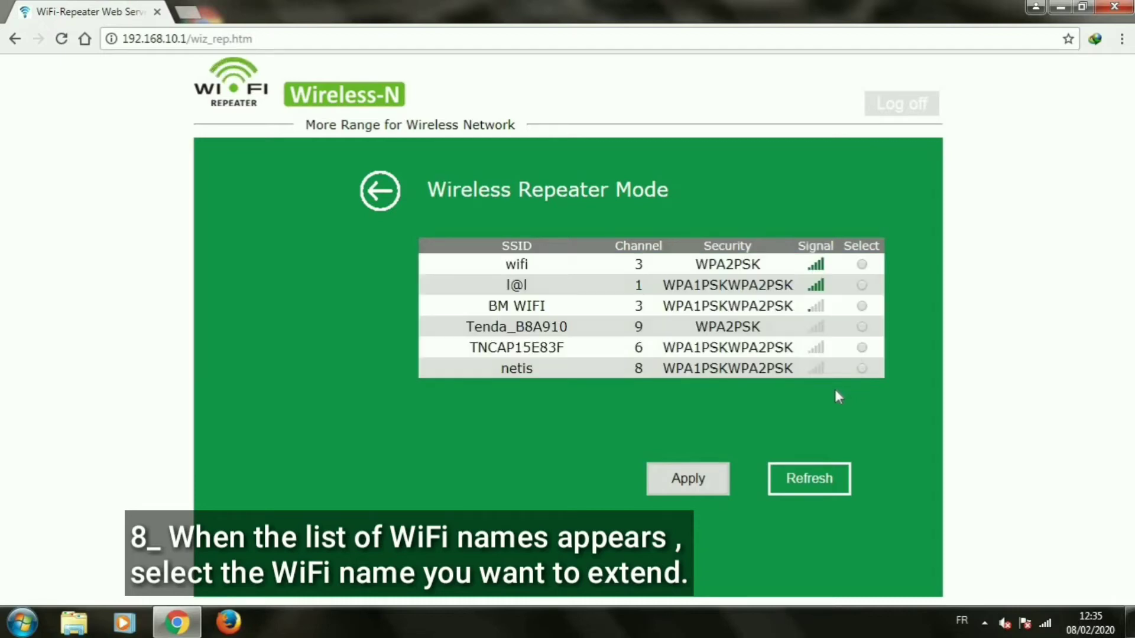
Choose the 'wifi' network to extend and rename the repeater SSID to 'my Wifi'.
left_click(863, 264)
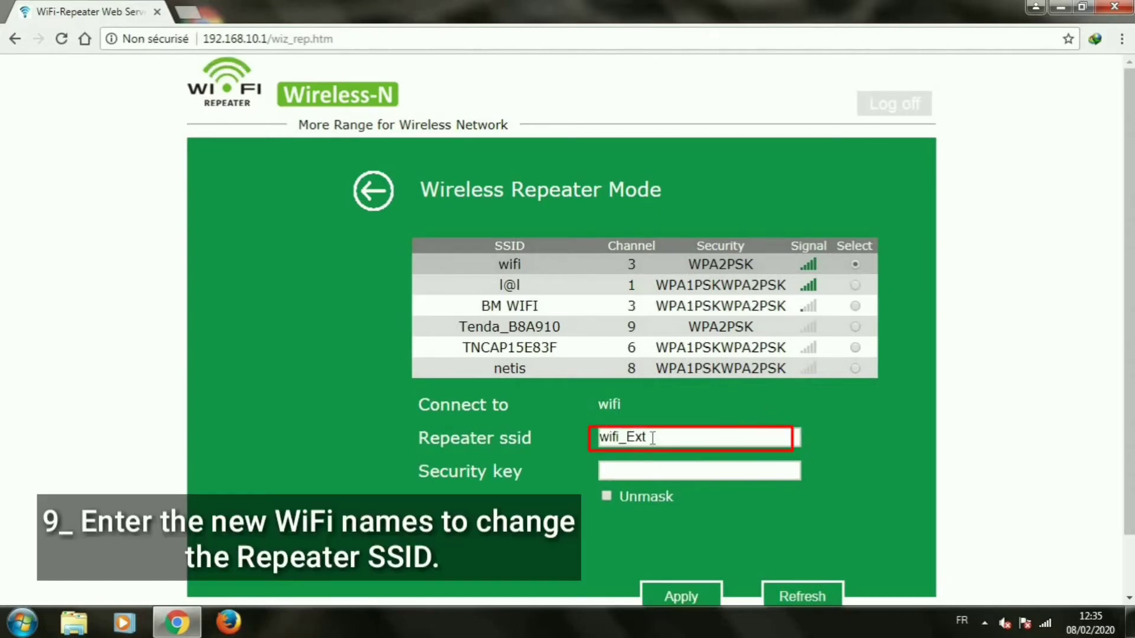
left_click_drag(652, 437, 631, 439)
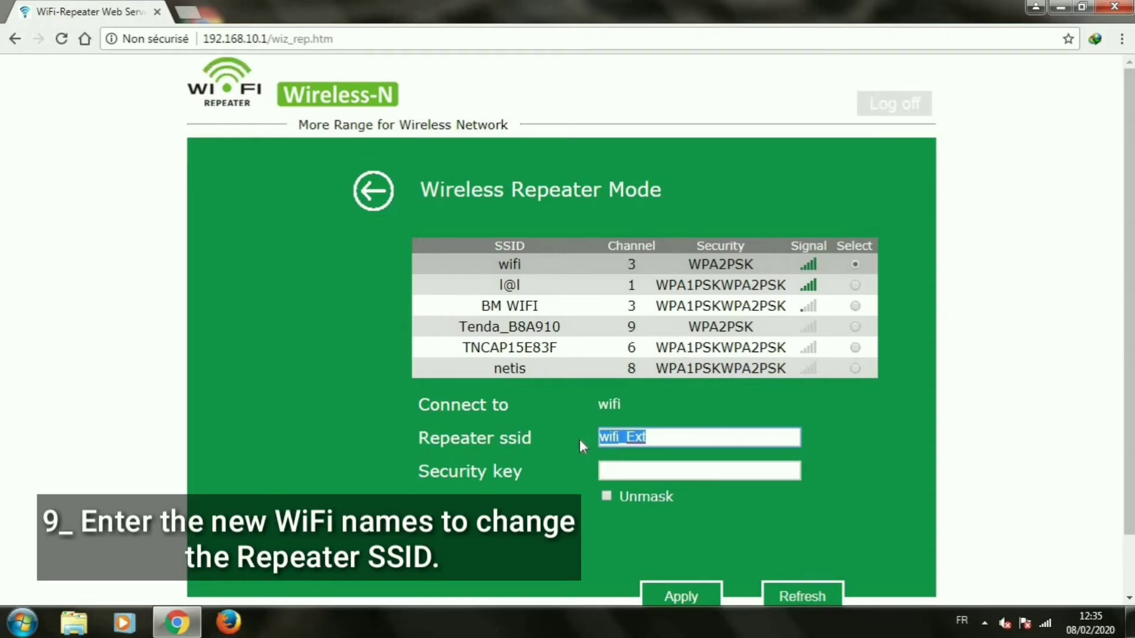
type("mym")
key("BackSpace")
type("Wi")
key("BackSpace")
type("fif")
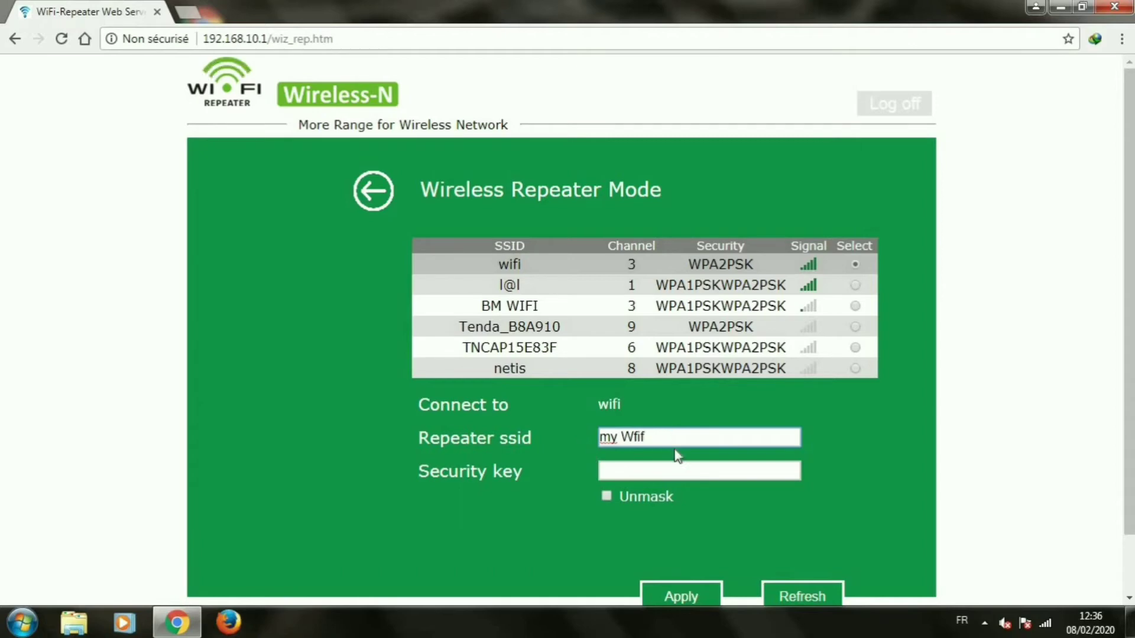
key("BackSpace")
key("BackSpace")
key("BackSpace")
type("ifi")
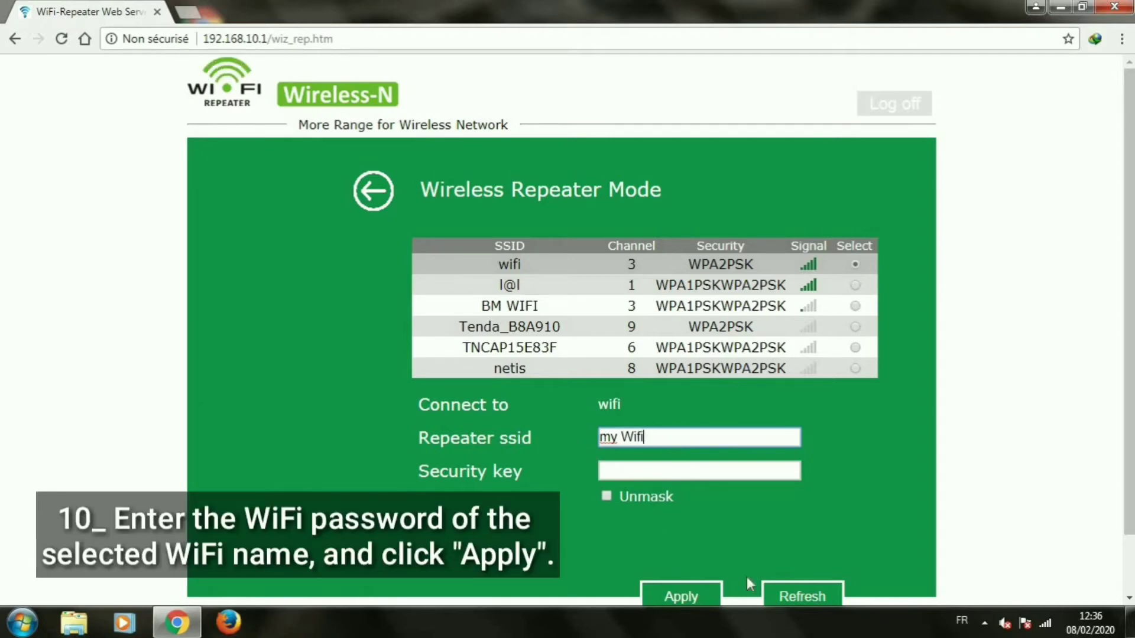
Enter the wifi network's security key and apply the repeater settings.
left_click(639, 476)
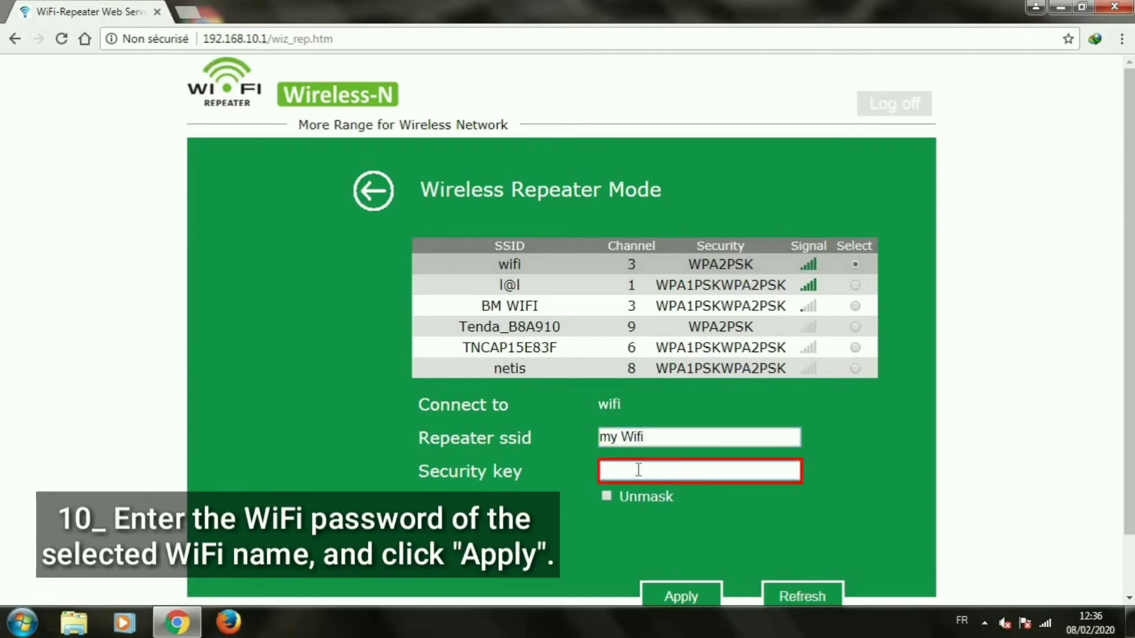
type("•••••••••••")
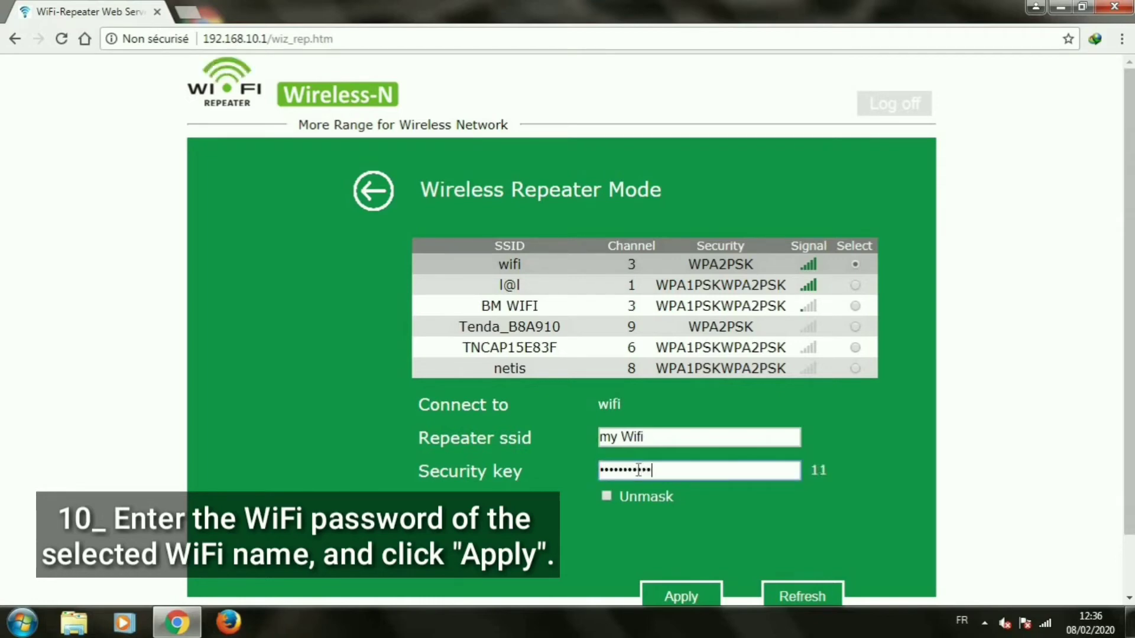
type("•••")
scroll(680, 586, "down", 1)
left_click(682, 531)
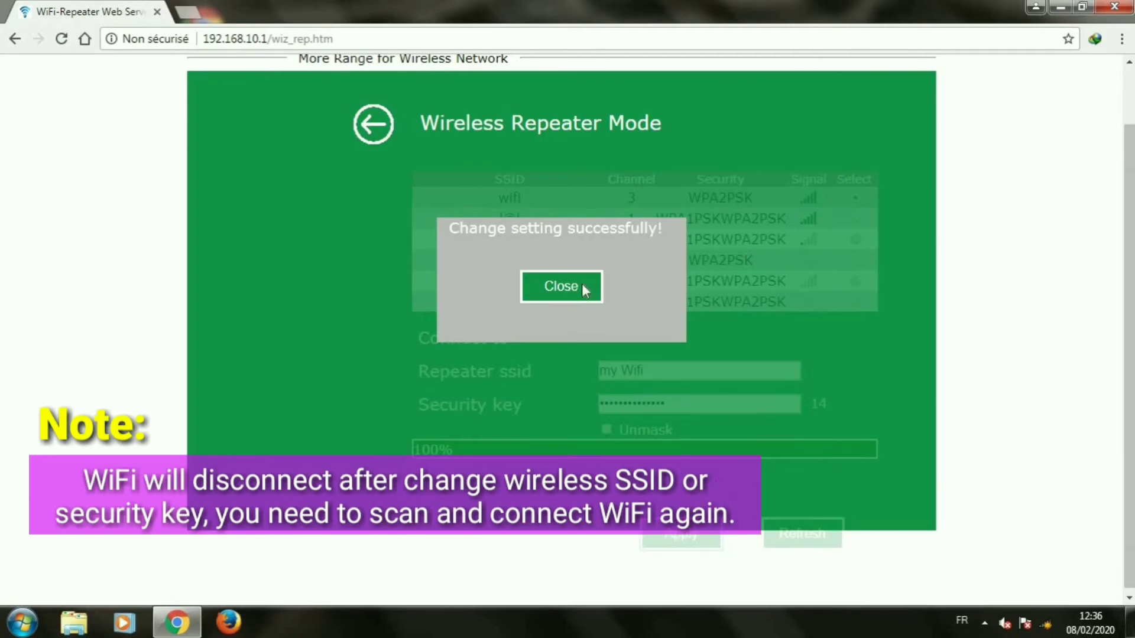
Close the 'Change setting successfully!' message once saving reaches 100%.
left_click(582, 285)
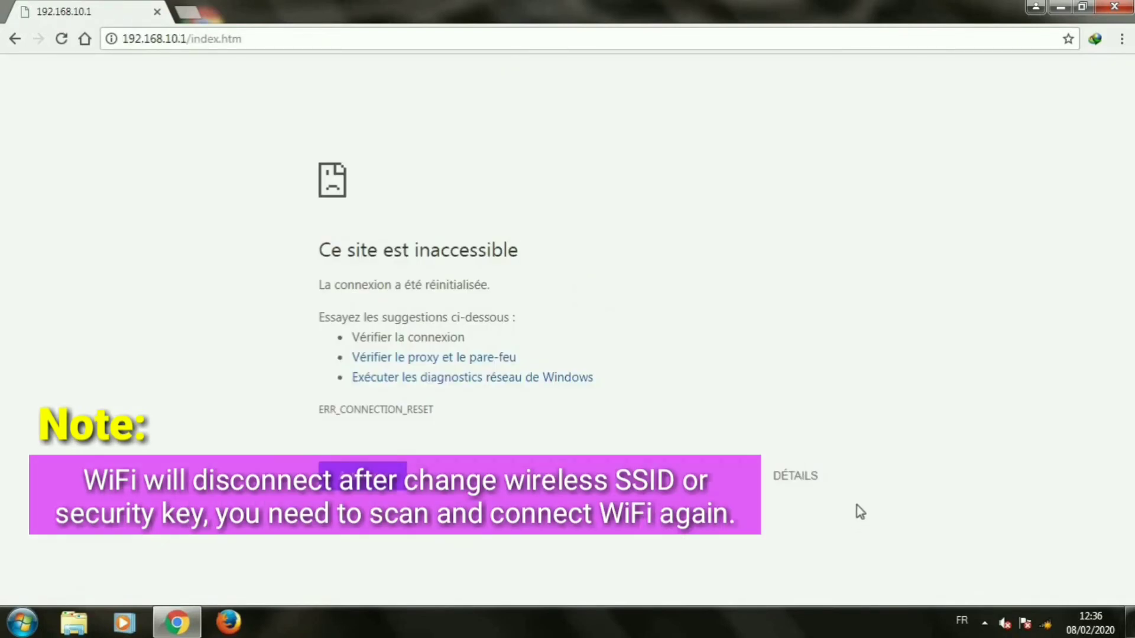
Connect Windows to the 'my Wifi' network, entering its network security key.
left_click(1047, 622)
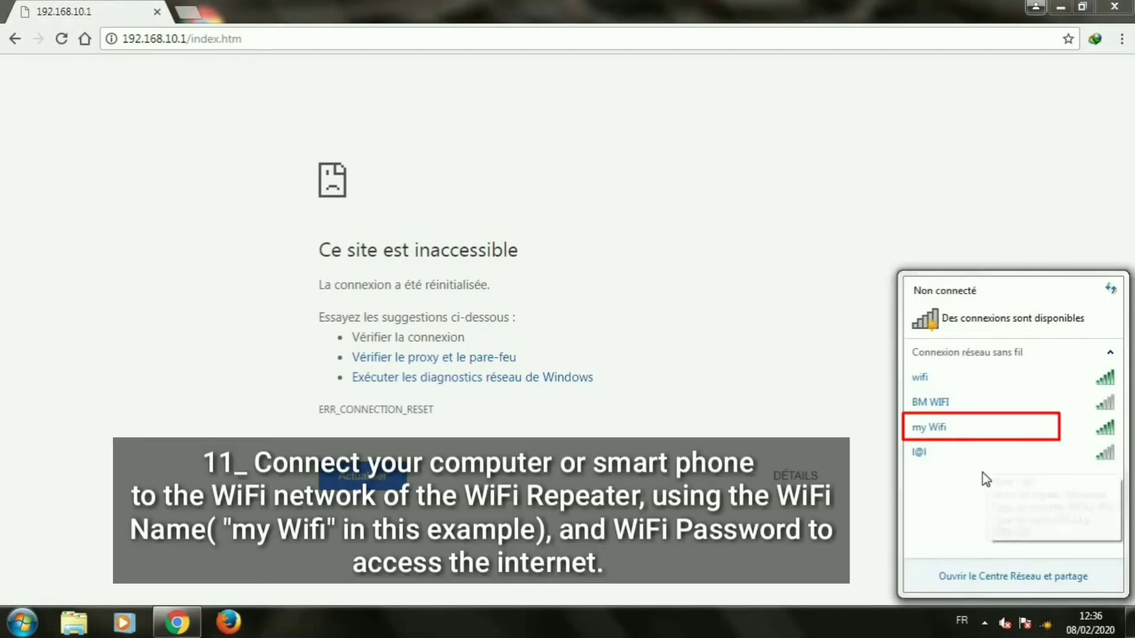
left_click(970, 428)
left_click(1072, 455)
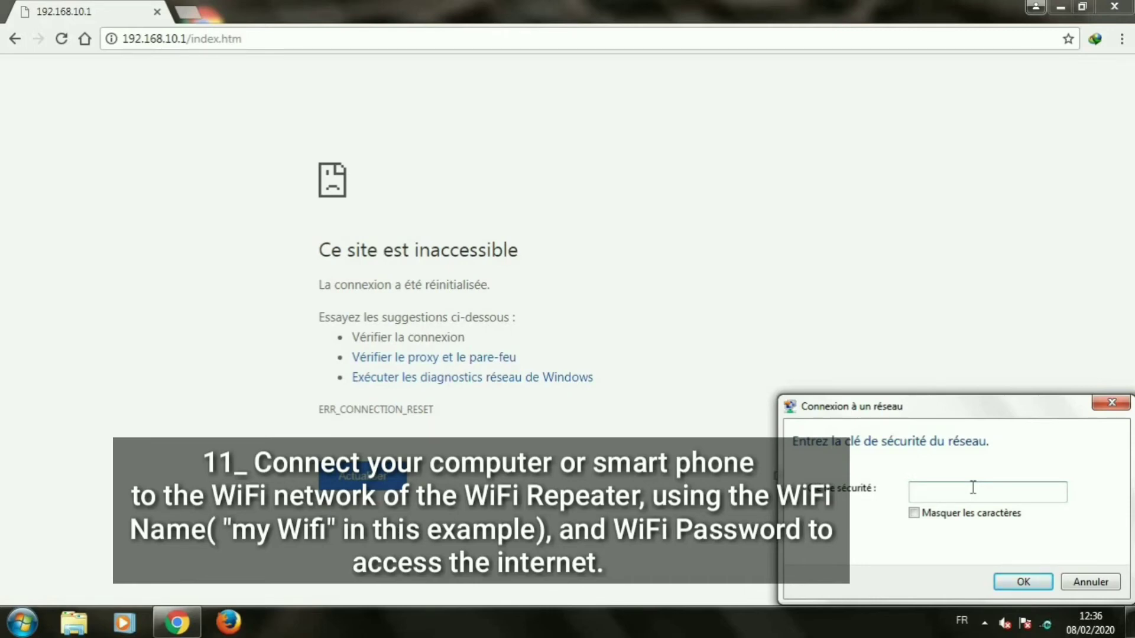
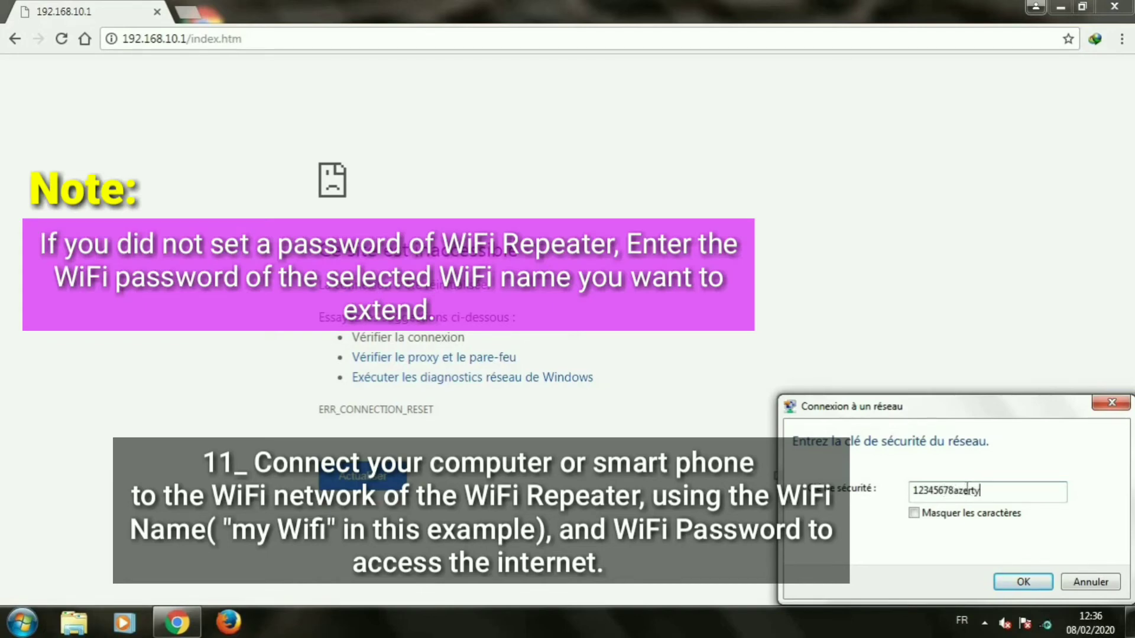
left_click(1016, 582)
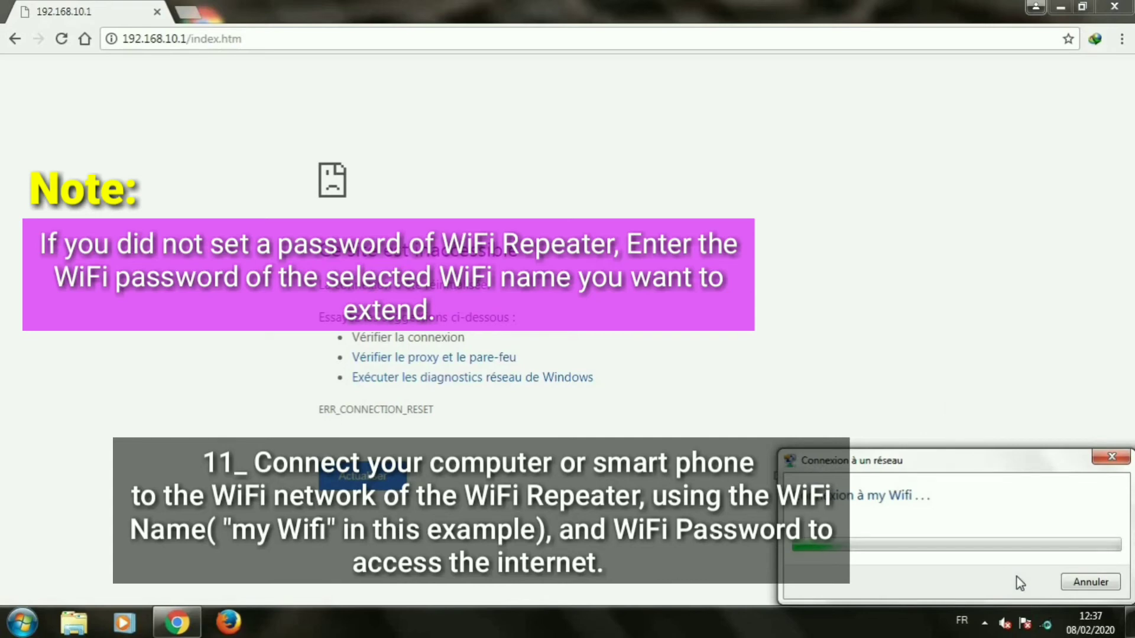